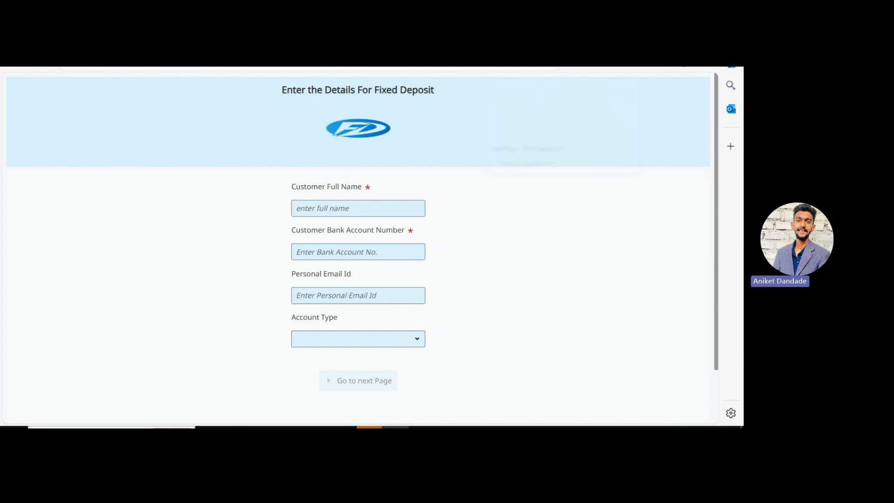
{"action": "left_click", "coordinate": [526, 68]}
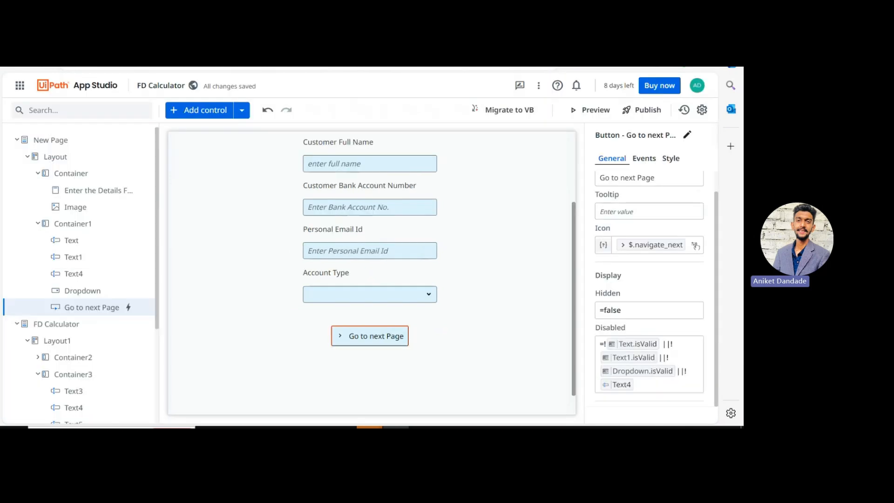
{"action": "scroll", "coordinate": [215, 304], "scroll_direction": "up", "scroll_amount": 3}
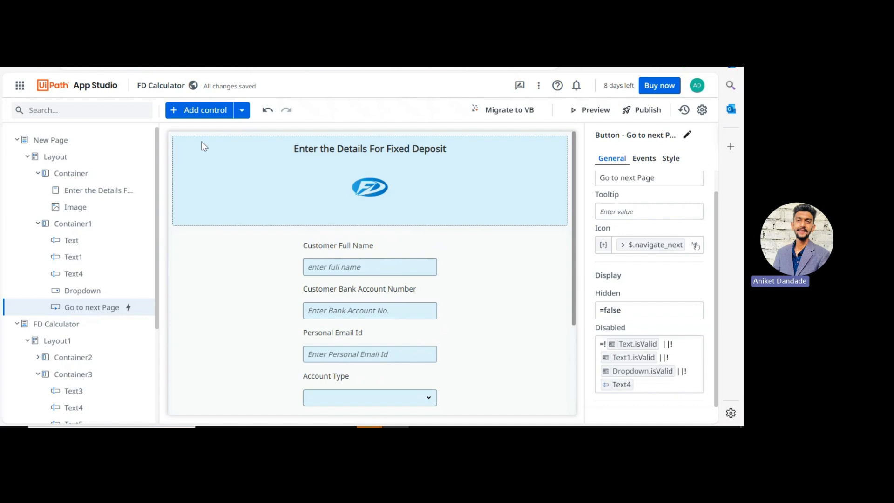
{"action": "left_click", "coordinate": [92, 158]}
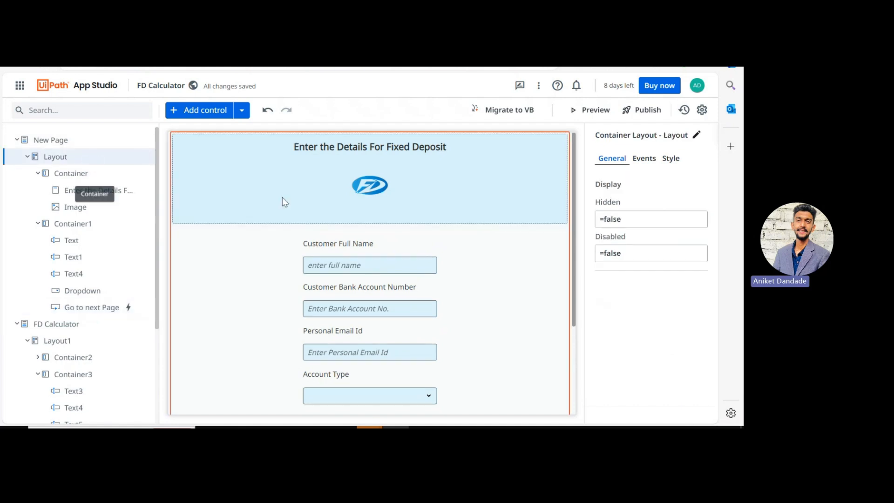
{"action": "left_click", "coordinate": [152, 173]}
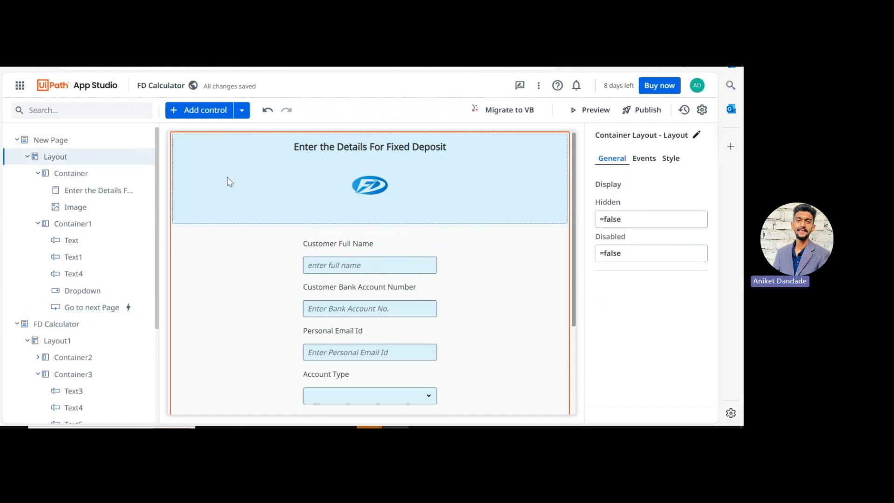
{"action": "left_click", "coordinate": [324, 150]}
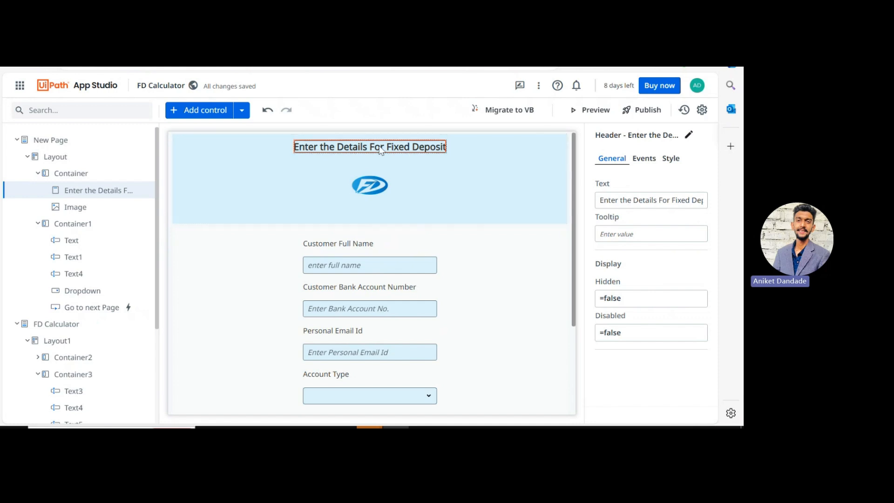
{"action": "left_click", "coordinate": [670, 158]}
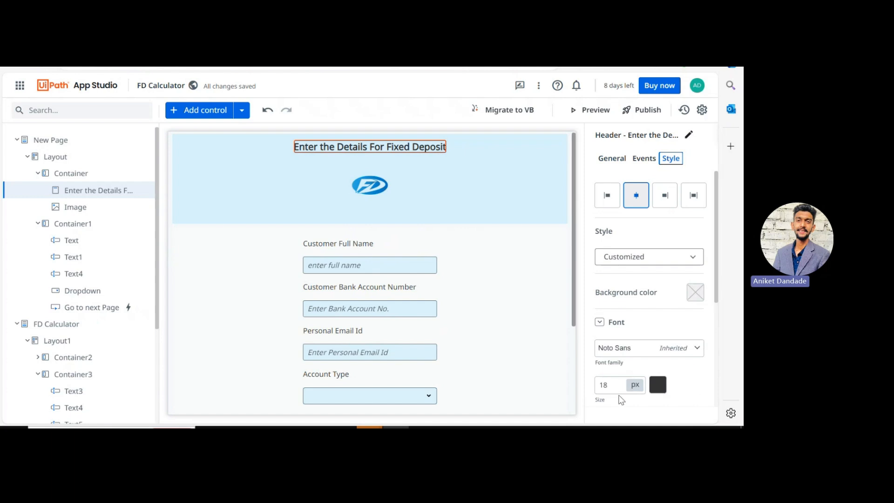
{"action": "scroll", "coordinate": [694, 389], "scroll_direction": "down", "scroll_amount": 2}
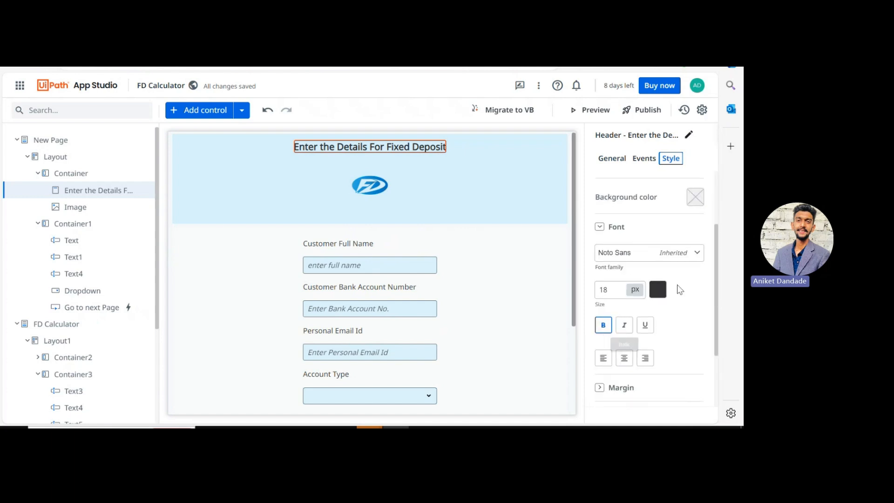
{"action": "scroll", "coordinate": [677, 289], "scroll_direction": "up", "scroll_amount": 2}
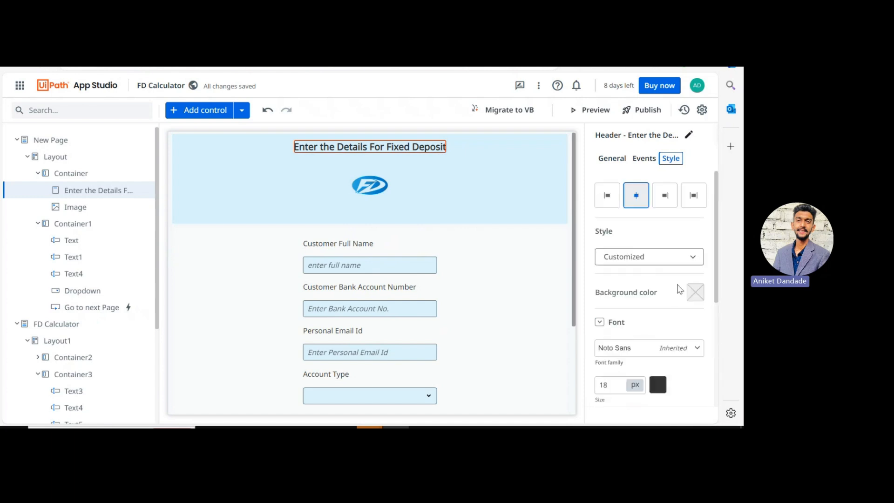
{"action": "left_click", "coordinate": [222, 200]}
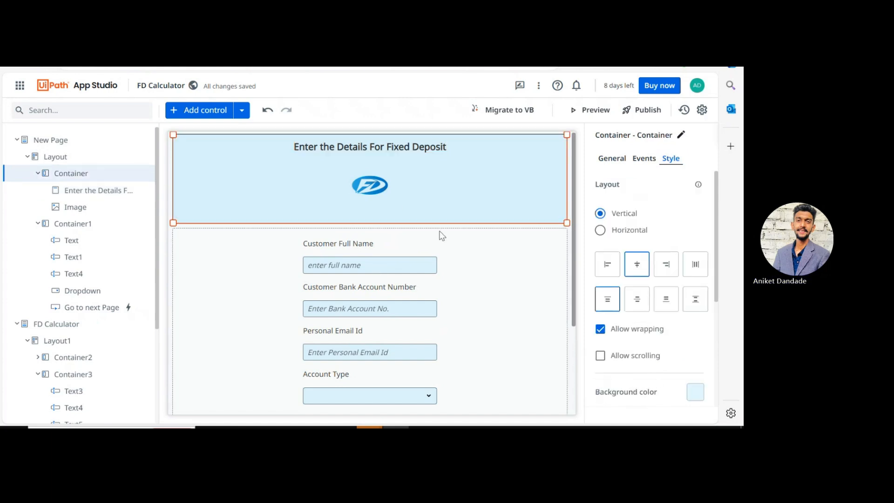
{"action": "left_click", "coordinate": [370, 186]}
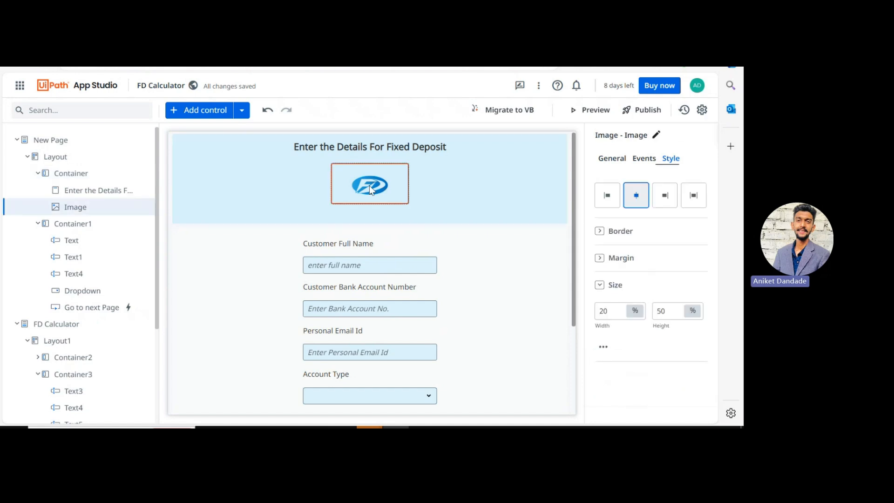
{"action": "left_click", "coordinate": [608, 161]}
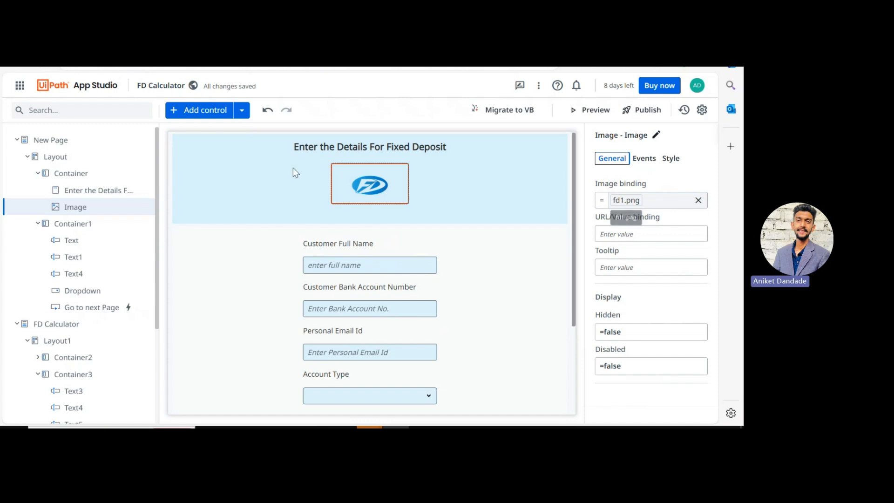
{"action": "left_click", "coordinate": [90, 224]}
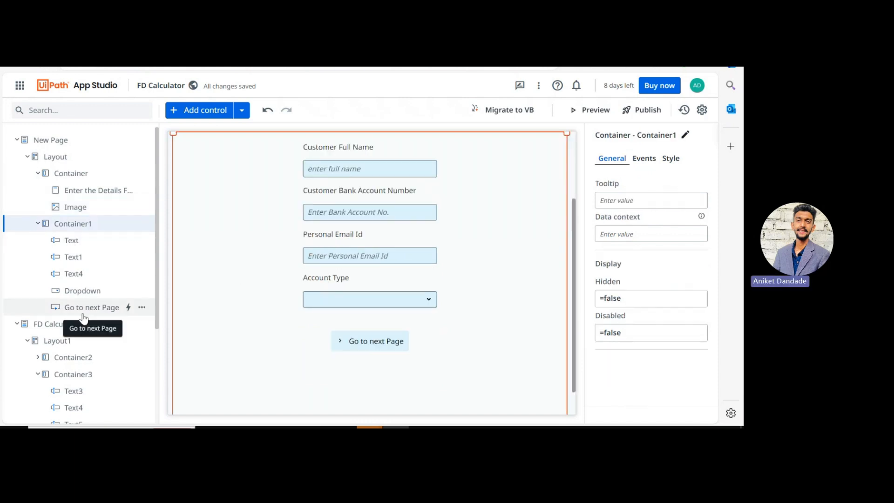
{"action": "scroll", "coordinate": [242, 292], "scroll_direction": "up", "scroll_amount": 2}
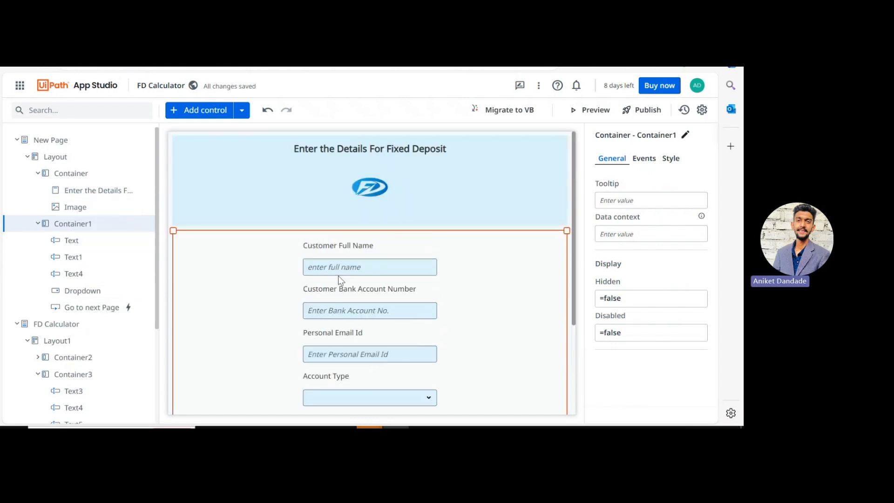
{"action": "left_click", "coordinate": [342, 256]}
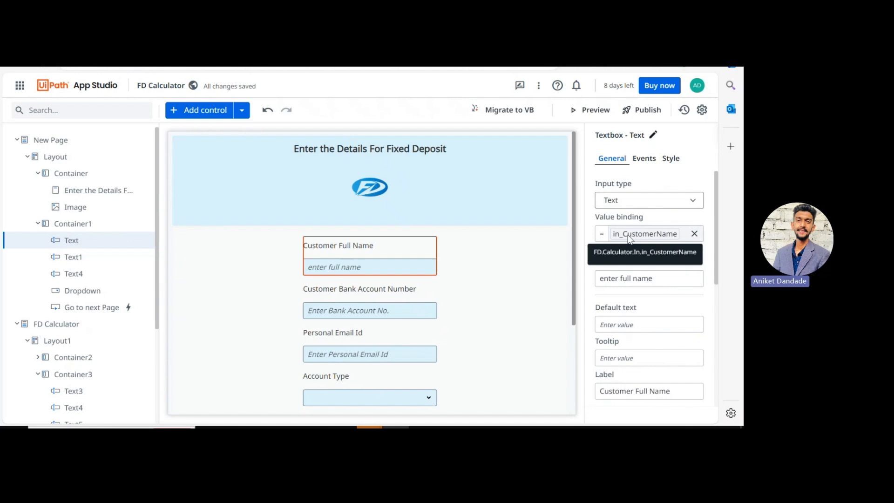
{"action": "scroll", "coordinate": [617, 284], "scroll_direction": "down", "scroll_amount": 2}
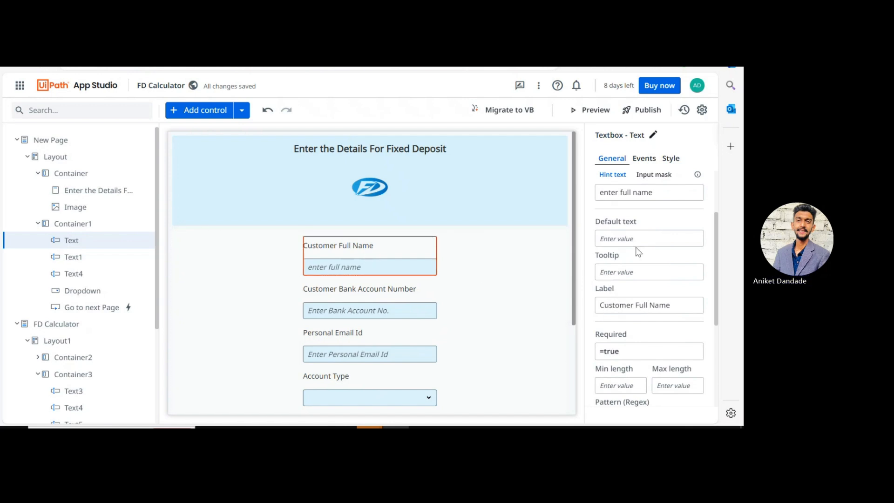
{"action": "scroll", "coordinate": [622, 232], "scroll_direction": "up", "scroll_amount": 1}
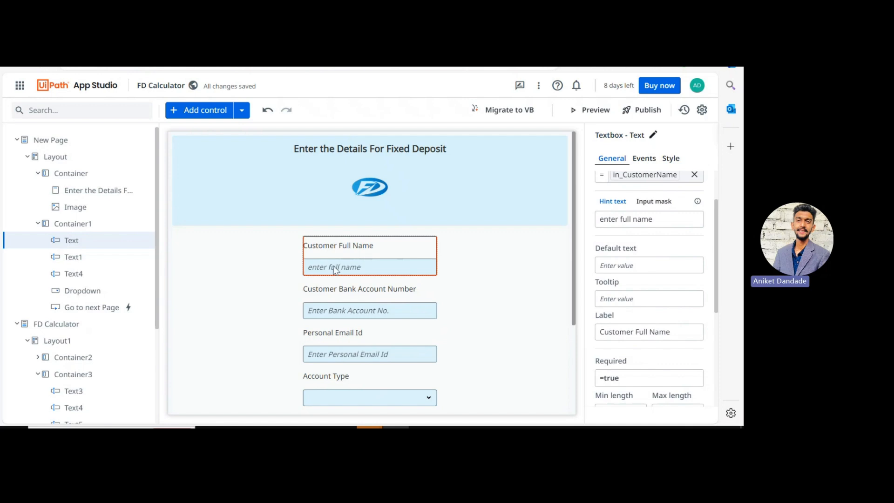
{"action": "scroll", "coordinate": [634, 365], "scroll_direction": "down", "scroll_amount": 2}
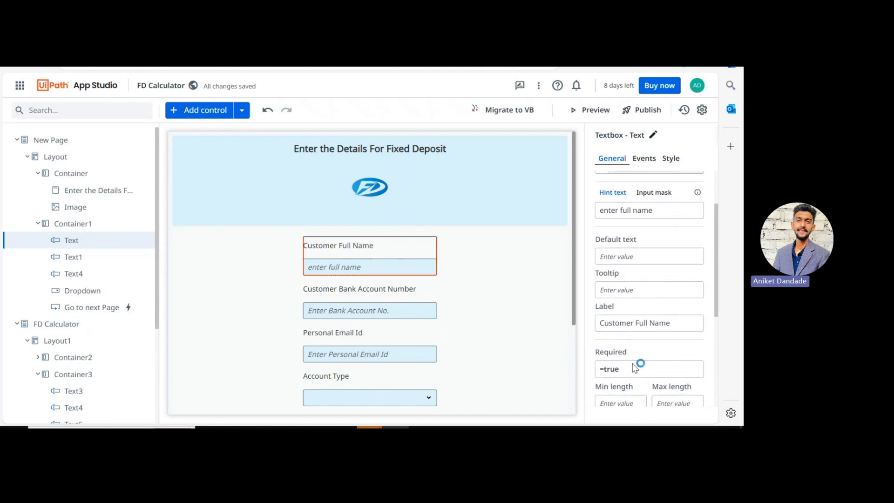
{"action": "scroll", "coordinate": [633, 363], "scroll_direction": "down", "scroll_amount": 2}
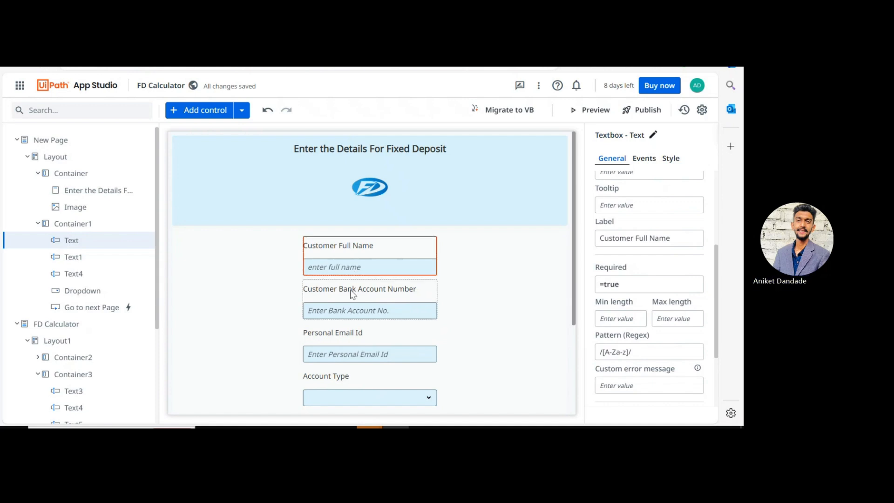
{"action": "left_click", "coordinate": [350, 290]}
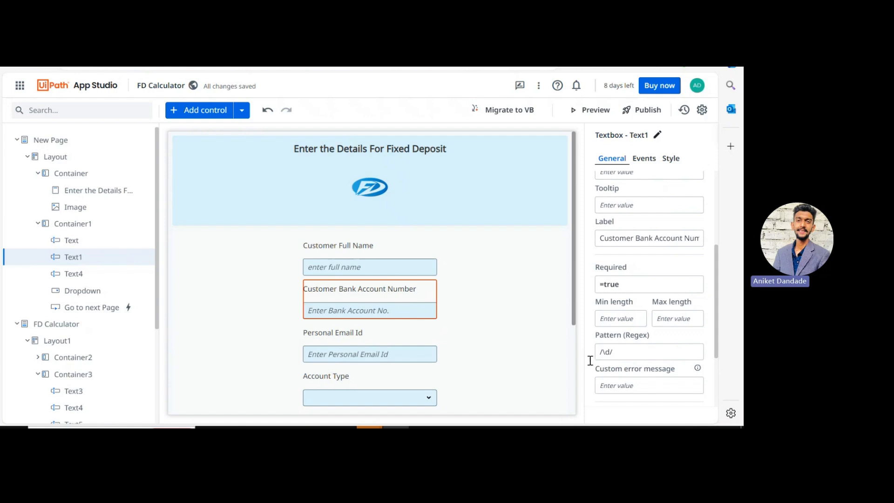
{"action": "left_click", "coordinate": [359, 338]}
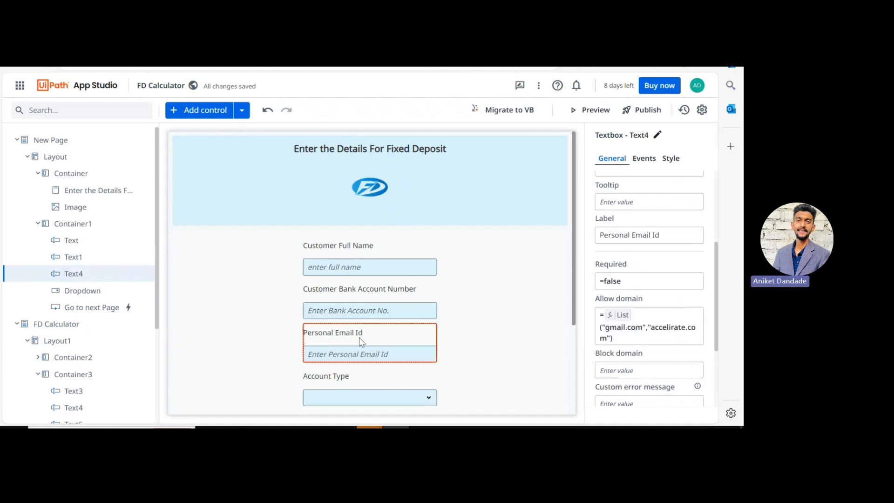
Step: Open the Add control panel via the Control option and dismiss its search suggestions
{"action": "left_click", "coordinate": [242, 114]}
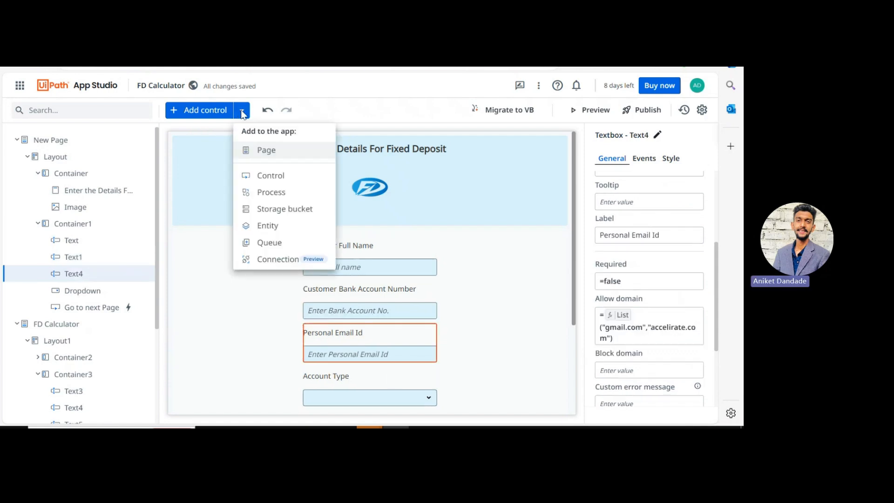
{"action": "left_click", "coordinate": [267, 177]}
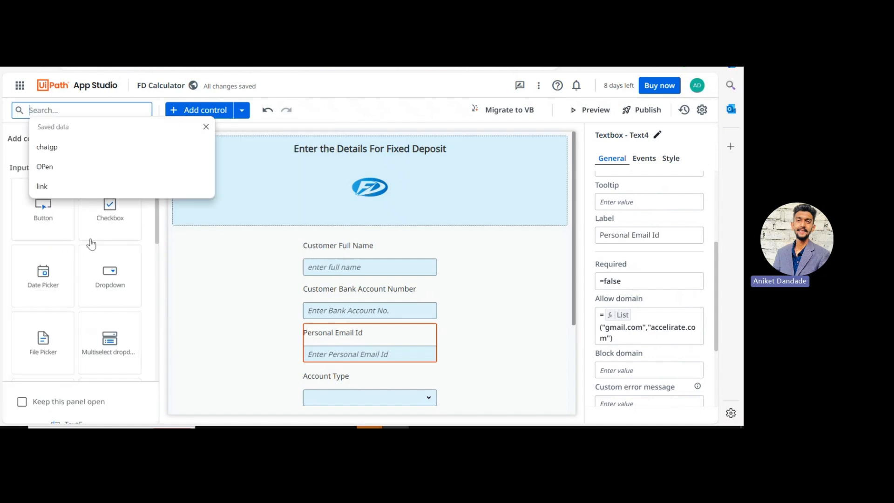
{"action": "scroll", "coordinate": [48, 325], "scroll_direction": "down", "scroll_amount": 2}
{"action": "scroll", "coordinate": [48, 324], "scroll_direction": "down", "scroll_amount": 3}
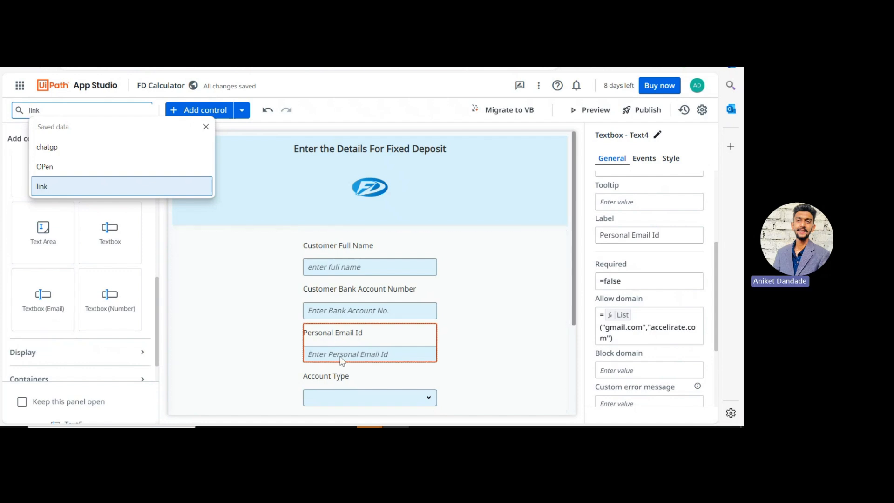
{"action": "left_click", "coordinate": [206, 126]}
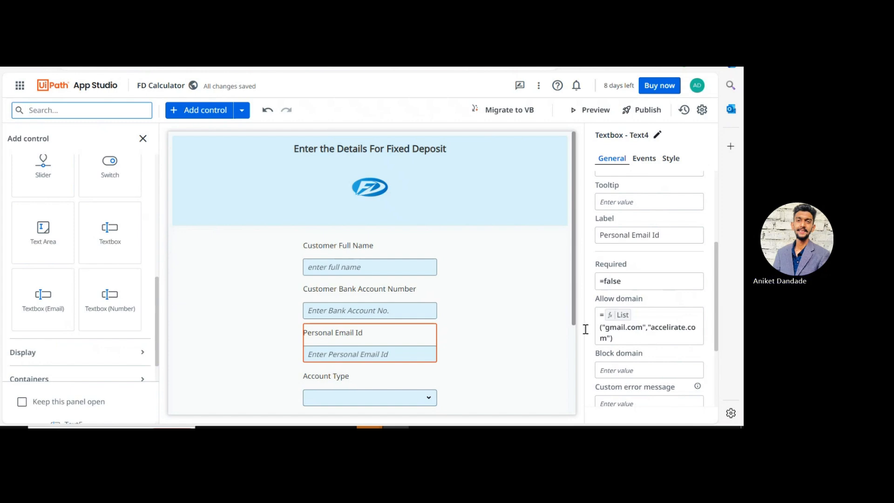
{"action": "scroll", "coordinate": [523, 349], "scroll_direction": "down", "scroll_amount": 2}
{"action": "left_click", "coordinate": [370, 325]}
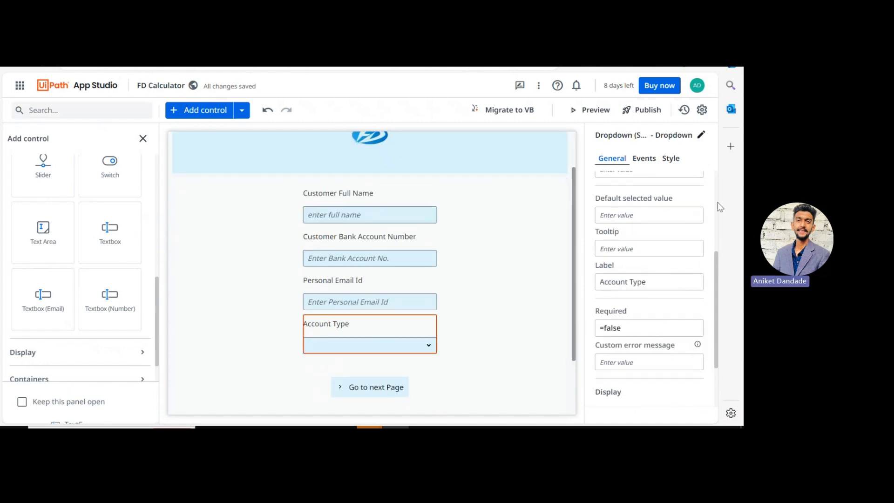
{"action": "scroll", "coordinate": [717, 202], "scroll_direction": "up", "scroll_amount": 3}
{"action": "scroll", "coordinate": [664, 236], "scroll_direction": "up", "scroll_amount": 1}
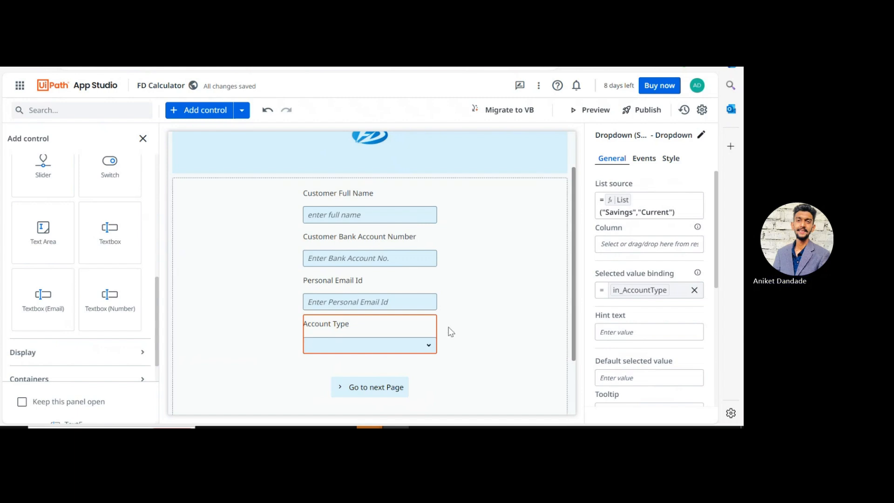
{"action": "scroll", "coordinate": [446, 333], "scroll_direction": "down", "scroll_amount": 1}
{"action": "left_click", "coordinate": [380, 347]}
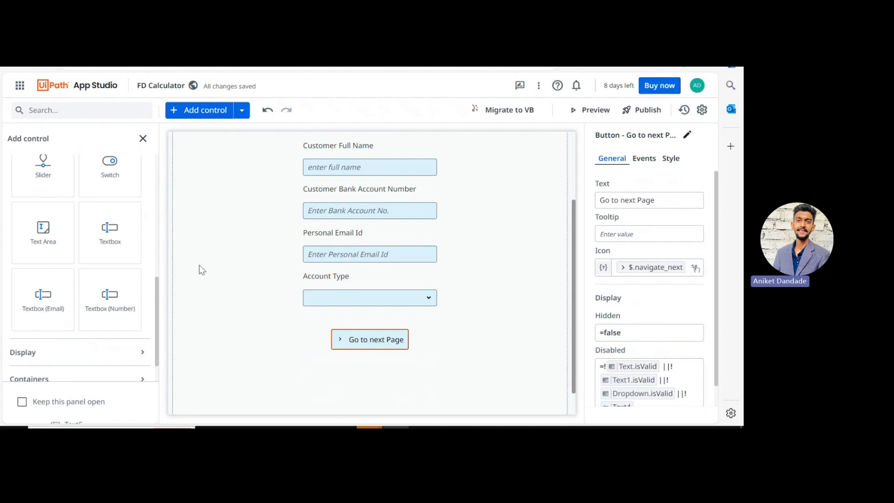
Step: Close the Add control panel and run the FD Calculator form in Preview
{"action": "left_click", "coordinate": [143, 138]}
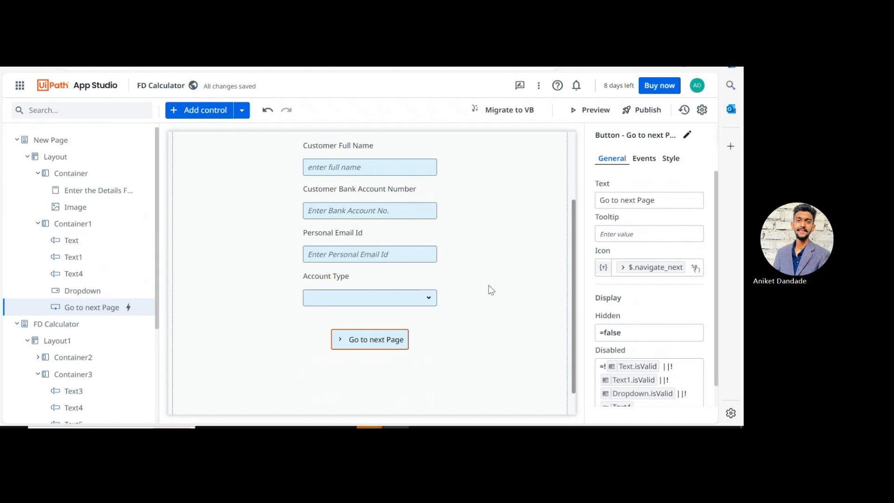
{"action": "left_click", "coordinate": [579, 111]}
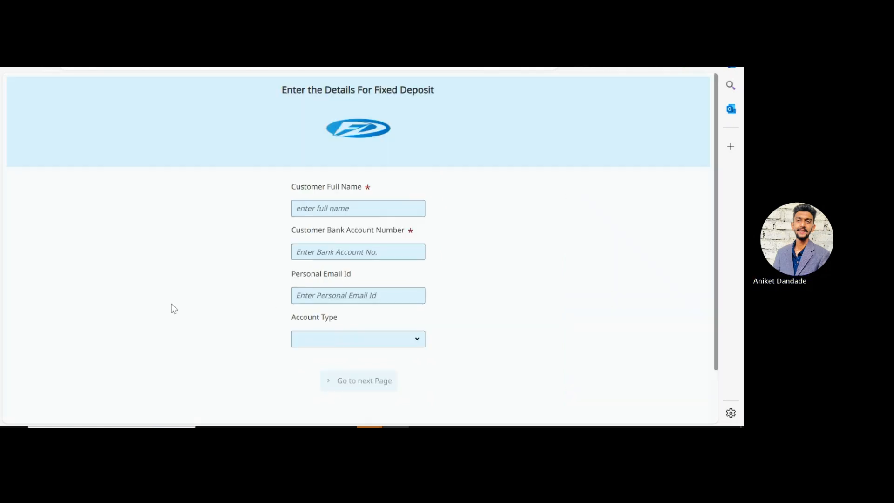
Step: Enter 285698 as Customer Full Name to trigger its error, then inspect the textbox's pattern
{"action": "left_click", "coordinate": [330, 211]}
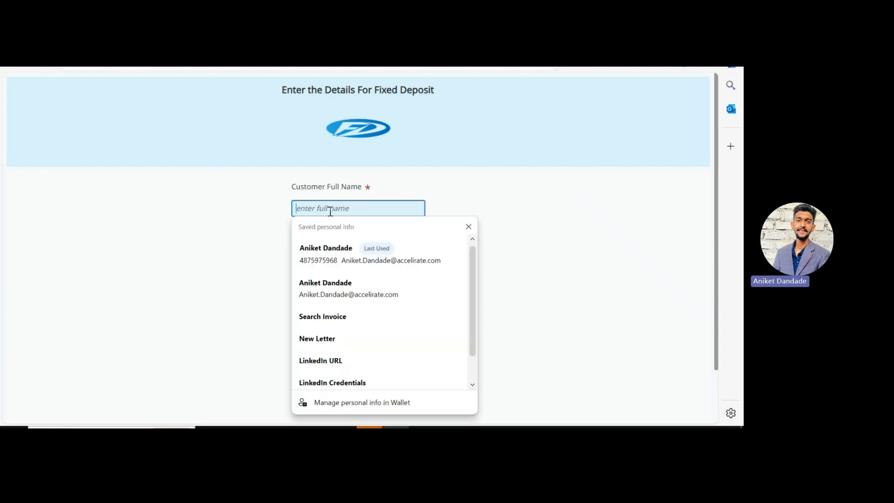
{"action": "type", "text": "285698"}
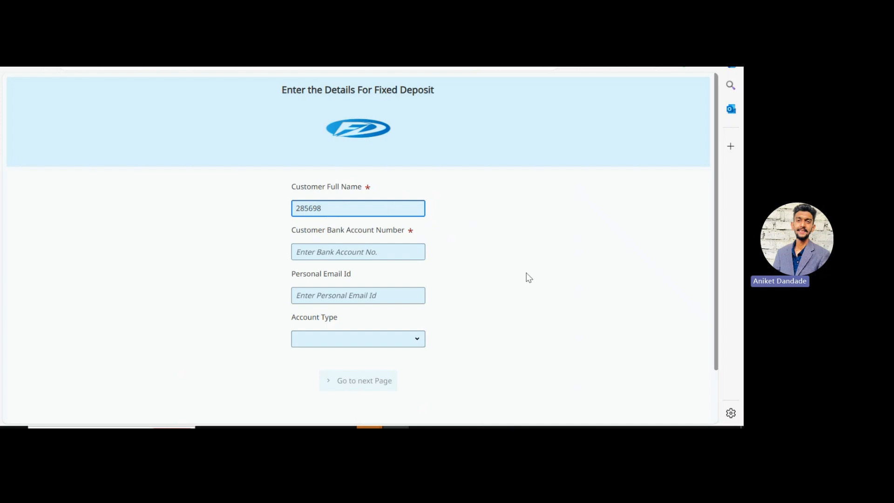
{"action": "left_click", "coordinate": [523, 281]}
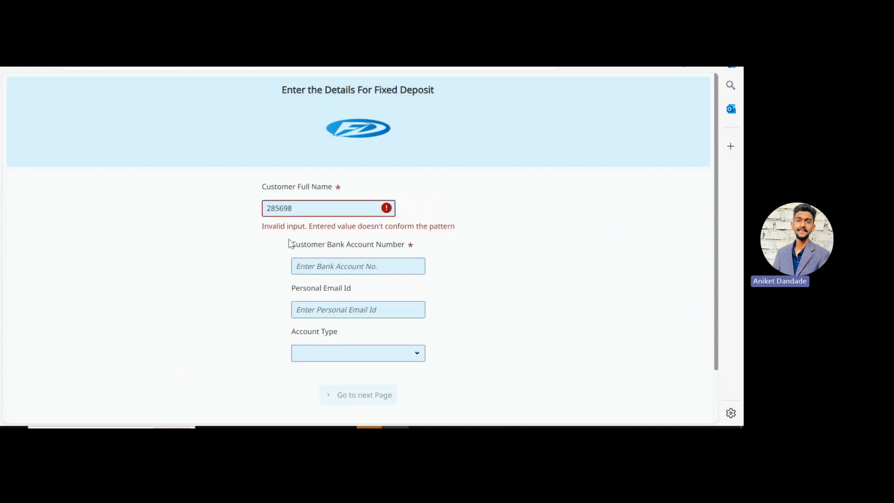
{"action": "left_click", "coordinate": [466, 51]}
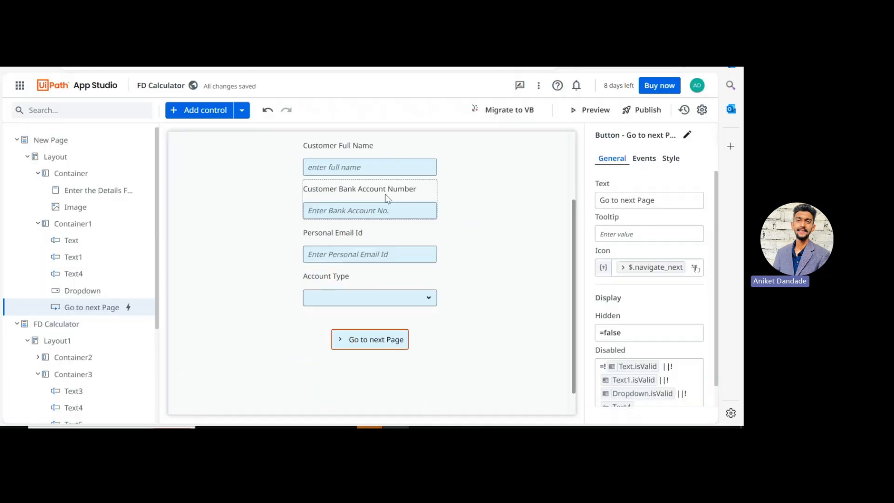
{"action": "left_click", "coordinate": [343, 166]}
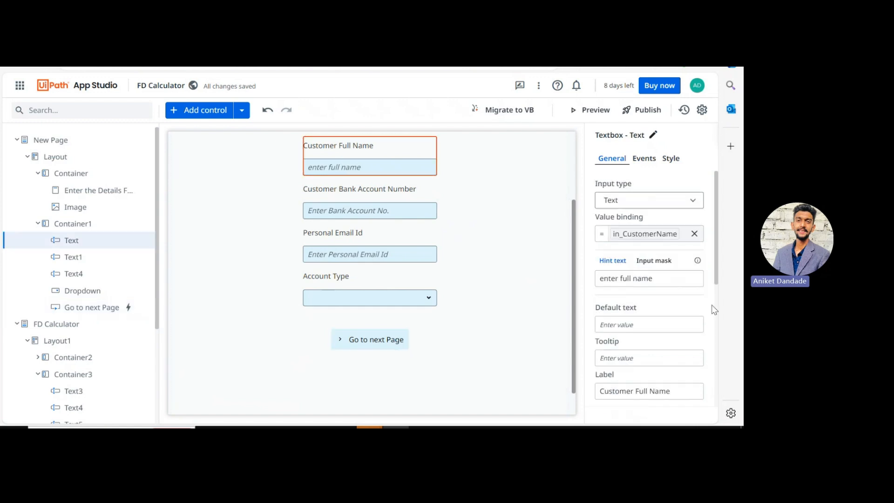
{"action": "scroll", "coordinate": [608, 344], "scroll_direction": "down", "scroll_amount": 1}
{"action": "scroll", "coordinate": [607, 345], "scroll_direction": "down", "scroll_amount": 4}
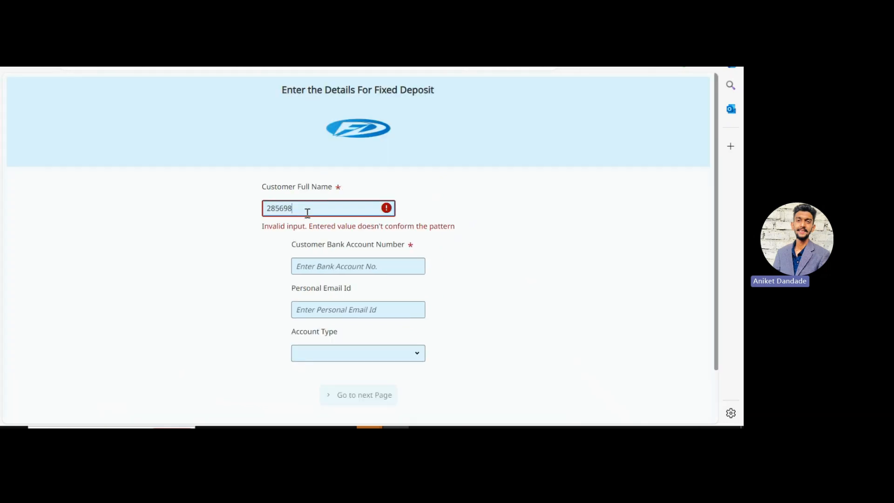
Step: Replace the digits with a letters-only customer name chosen from autofill
{"action": "key", "text": "BackSpace"}
{"action": "key", "text": "BackSpace"}
{"action": "key", "text": "BackSpace"}
{"action": "key", "text": "BackSpace"}
{"action": "key", "text": "BackSpace"}
{"action": "key", "text": "Caps_Lock"}
{"action": "key", "text": "Caps_Lock"}
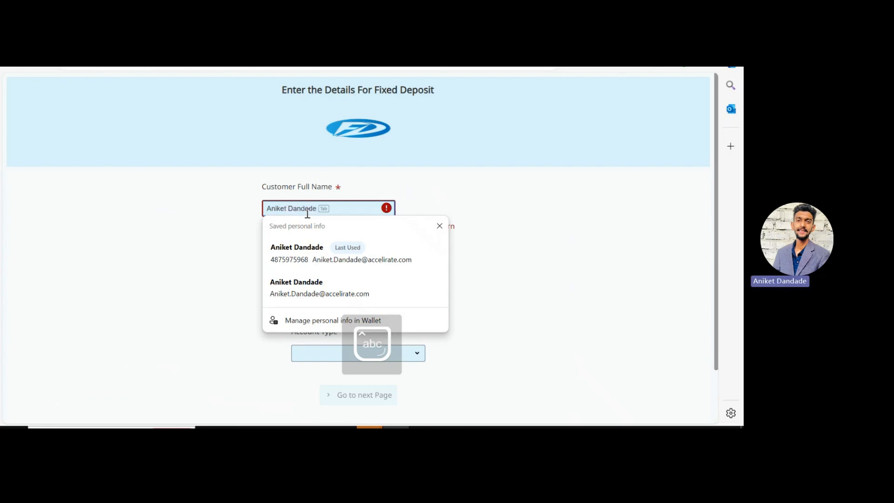
{"action": "key", "text": "Down"}
{"action": "key", "text": "Return"}
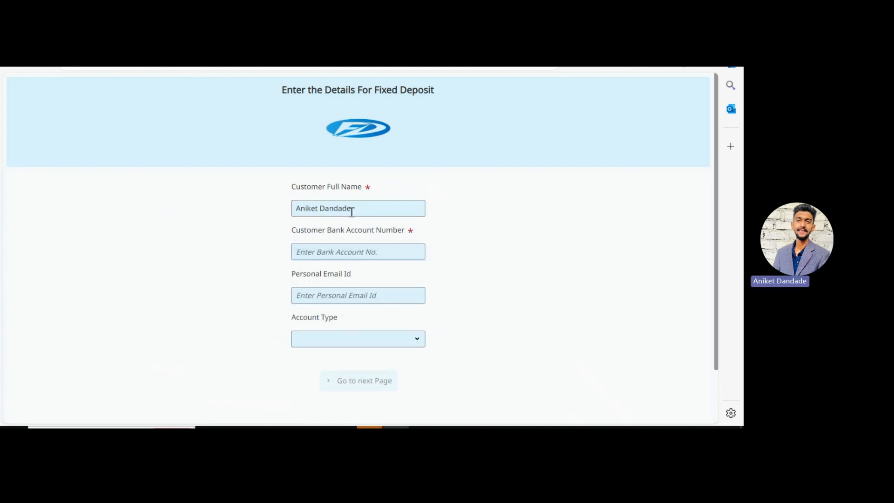
Step: Test letters in Customer Bank Account Number, clear them, and check Text1's Pattern (Regex)
{"action": "left_click", "coordinate": [338, 250]}
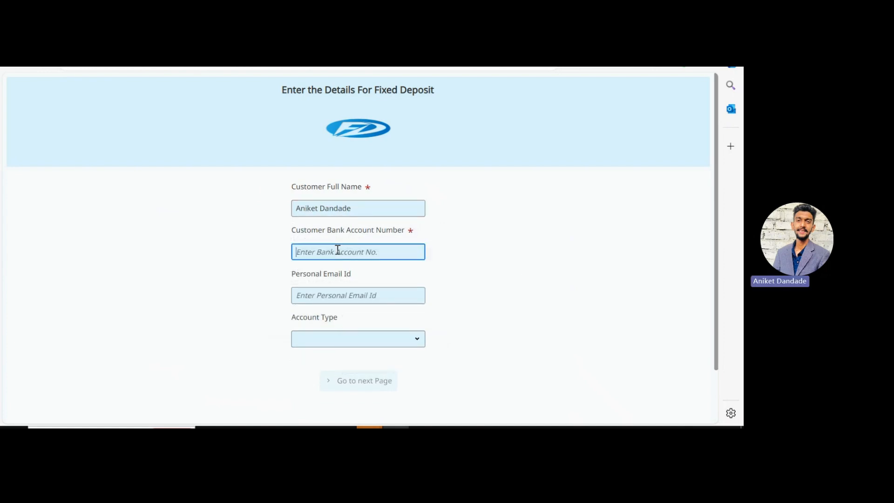
{"action": "type", "text": "lkdsblkds"}
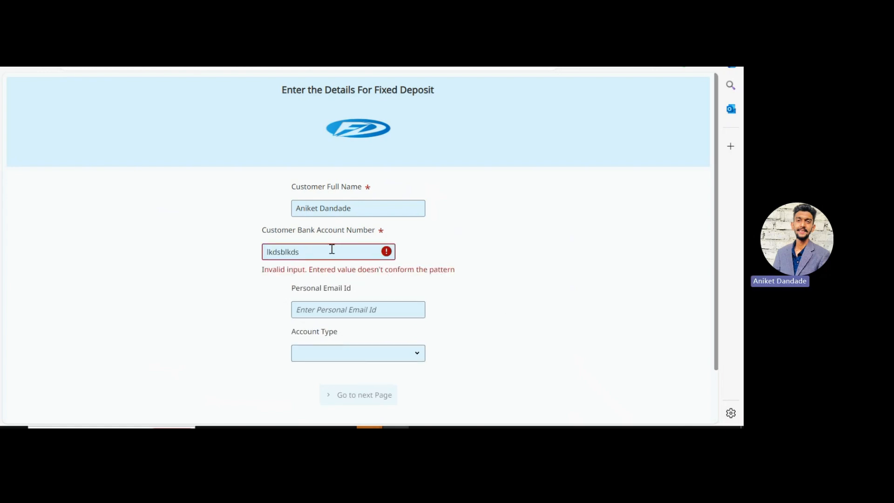
{"action": "key", "text": "BackSpace"}
{"action": "key", "text": "BackSpace"}
{"action": "key", "text": "BackSpace"}
{"action": "key", "text": "BackSpace"}
{"action": "key", "text": "BackSpace"}
{"action": "key", "text": "BackSpace"}
{"action": "key", "text": "BackSpace"}
{"action": "key", "text": "BackSpace"}
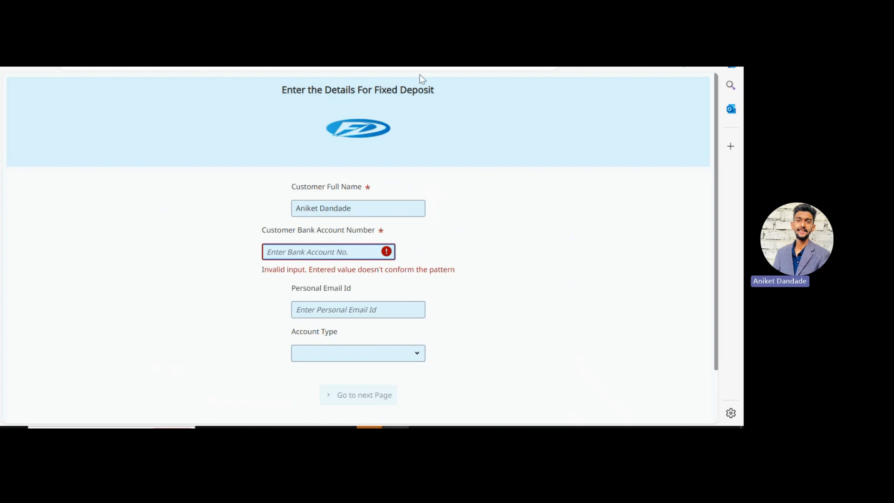
{"action": "left_click", "coordinate": [433, 46]}
{"action": "left_click", "coordinate": [368, 210]}
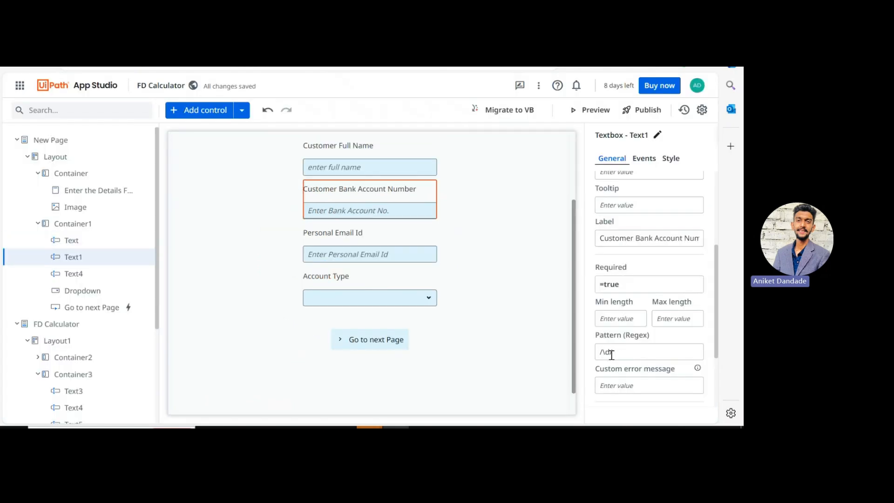
Step: Back in Preview, enter a digits-only bank account number so its errors clear
{"action": "left_click", "coordinate": [489, 44]}
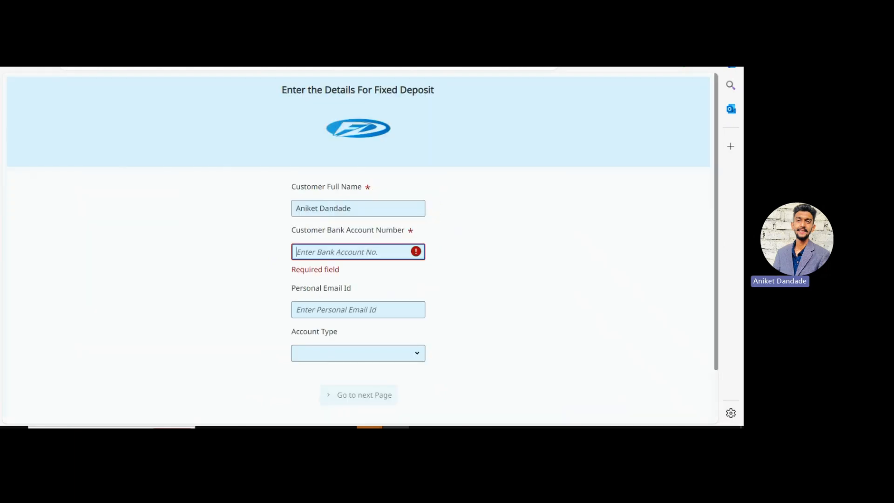
{"action": "left_click", "coordinate": [348, 248]}
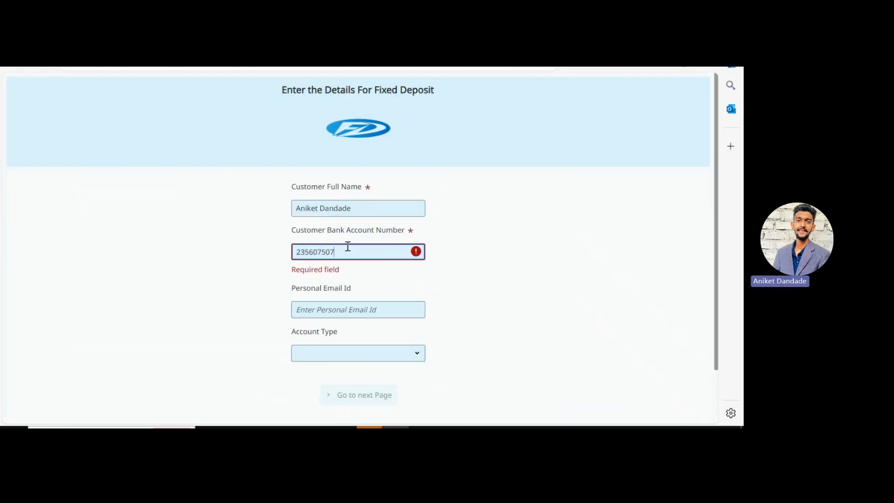
{"action": "left_click", "coordinate": [509, 317]}
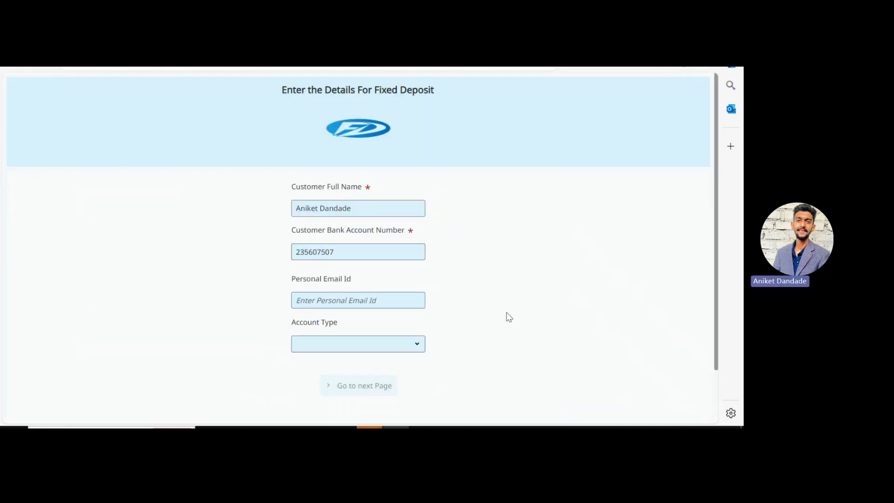
Step: Enter a yahoo.com address as Personal Email Id and check Text4's allowed domains
{"action": "left_click", "coordinate": [338, 295]}
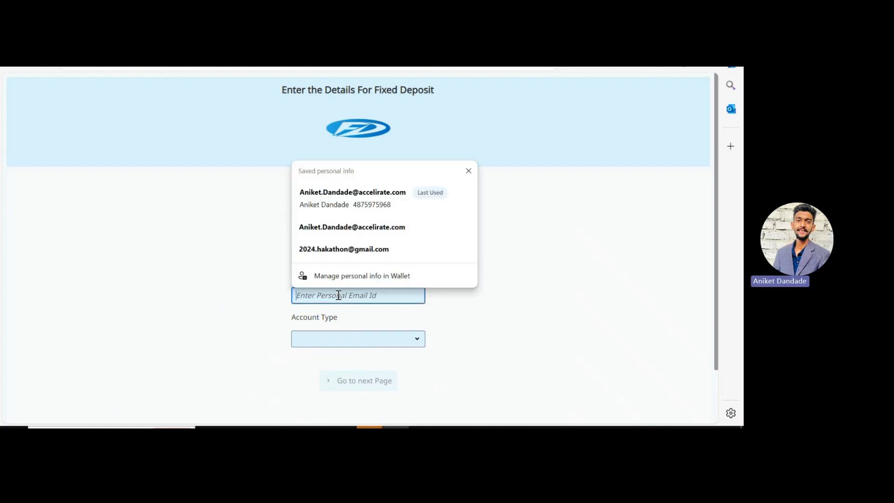
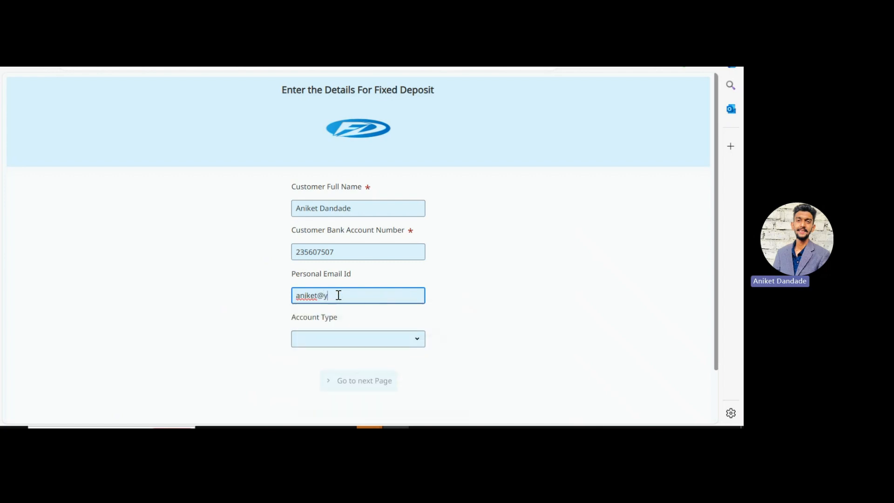
{"action": "left_click", "coordinate": [505, 346]}
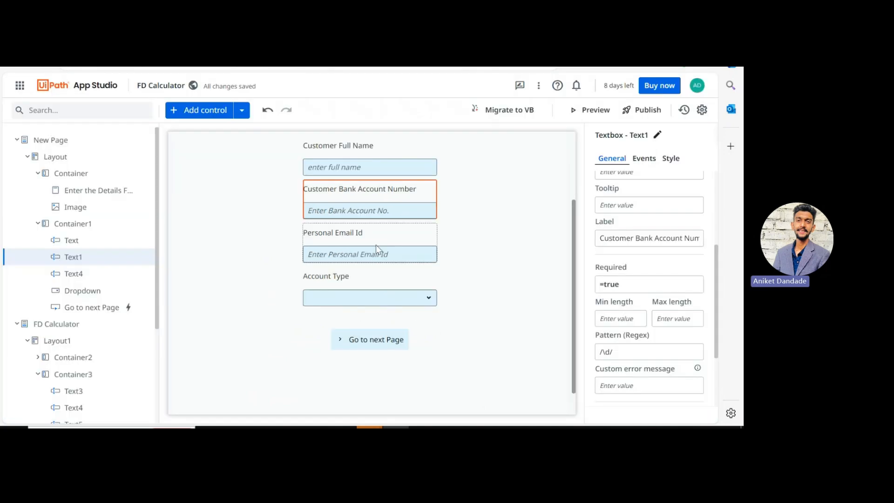
{"action": "left_click", "coordinate": [354, 252]}
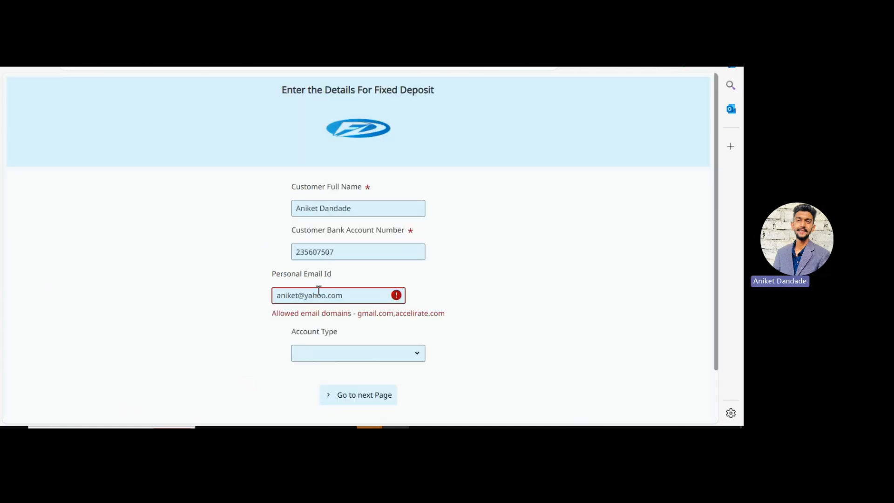
Step: Change the email's domain to gmail.com so it passes validation
{"action": "left_click", "coordinate": [345, 294]}
{"action": "key", "text": "BackSpace"}
{"action": "key", "text": "BackSpace"}
{"action": "key", "text": "BackSpace"}
{"action": "key", "text": "BackSpace"}
{"action": "key", "text": "BackSpace"}
{"action": "key", "text": "BackSpace"}
{"action": "key", "text": "BackSpace"}
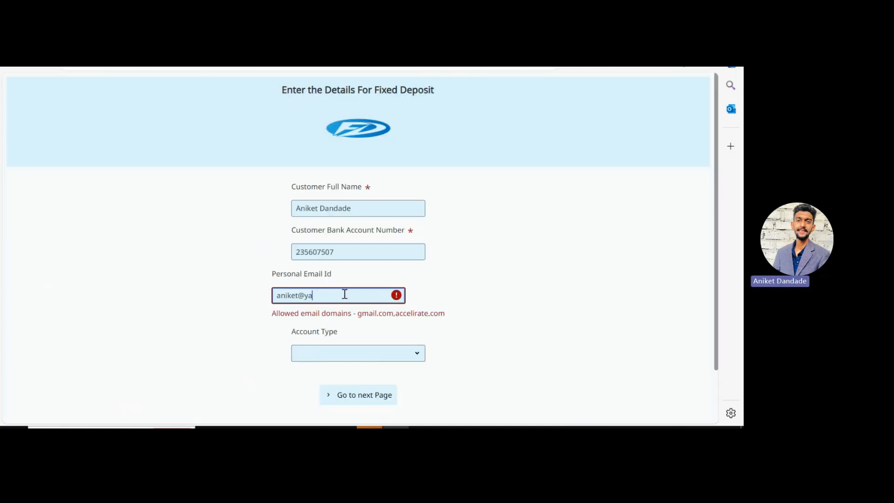
{"action": "type", "text": "gmail.com"}
{"action": "left_click", "coordinate": [509, 339]}
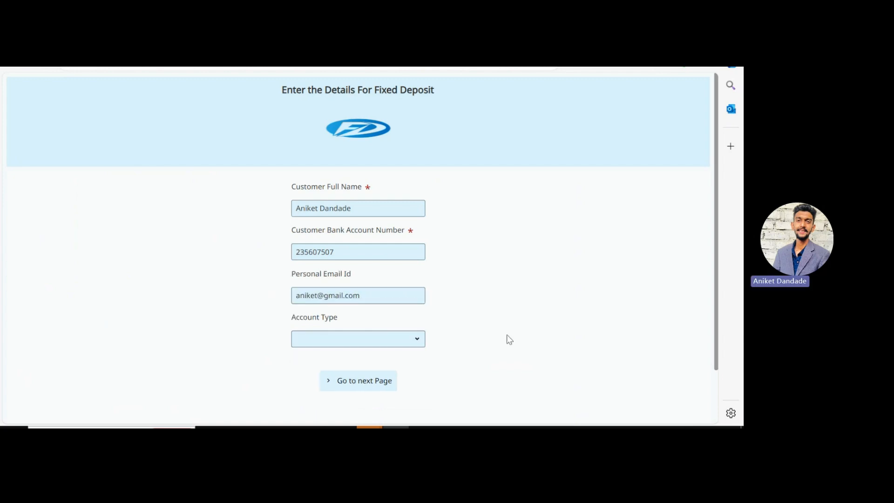
Step: Choose Current as Account Type, then view the dropdown's List("Savings","Current") source in the designer
{"action": "left_click", "coordinate": [404, 338]}
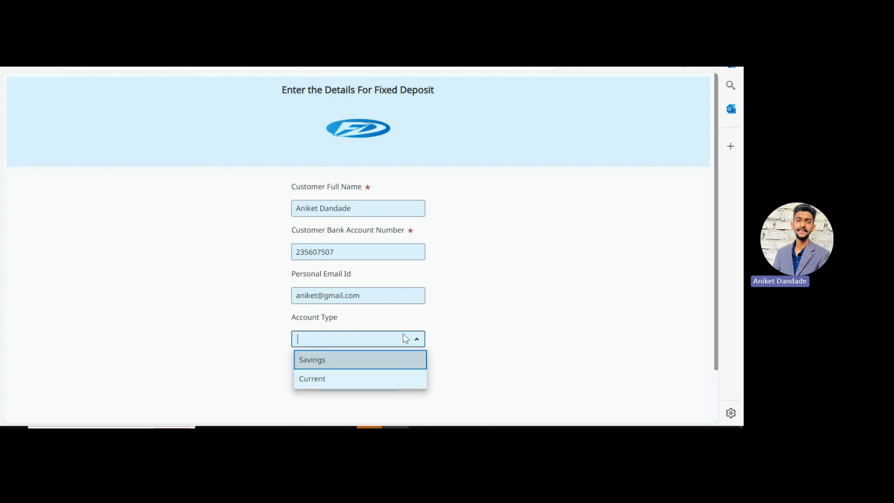
{"action": "left_click", "coordinate": [319, 382]}
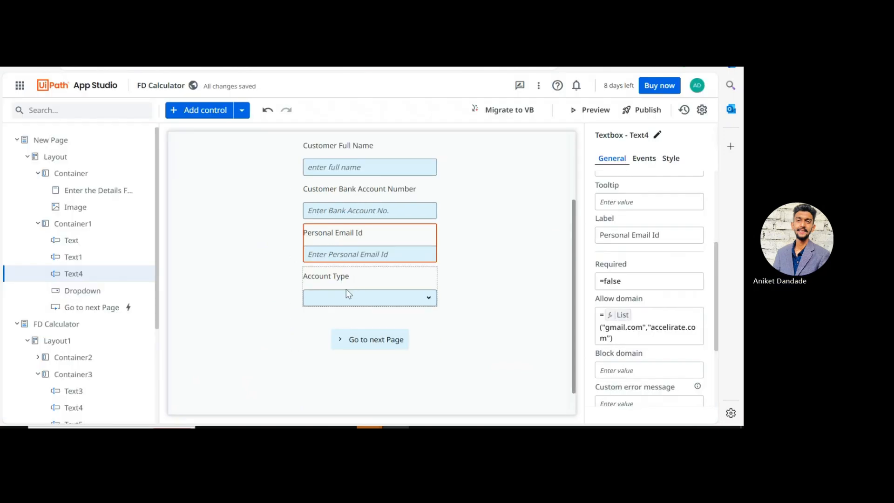
{"action": "left_click", "coordinate": [346, 289]}
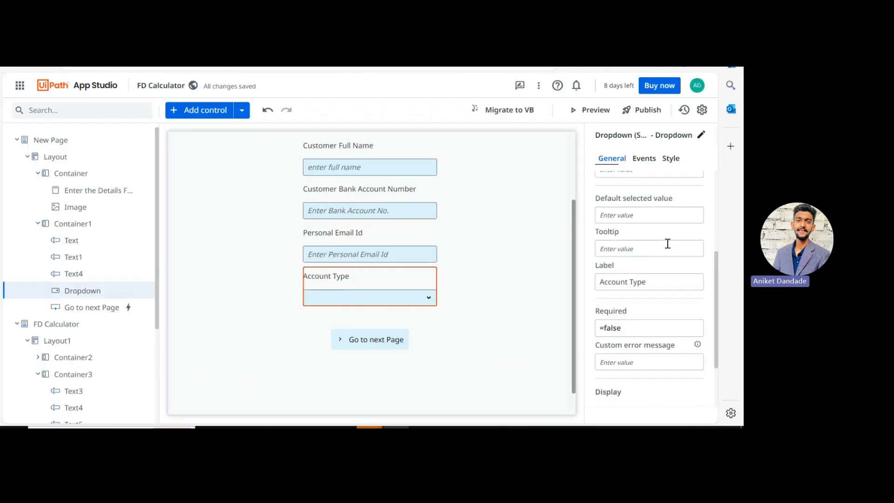
{"action": "scroll", "coordinate": [667, 243], "scroll_direction": "up", "scroll_amount": 3}
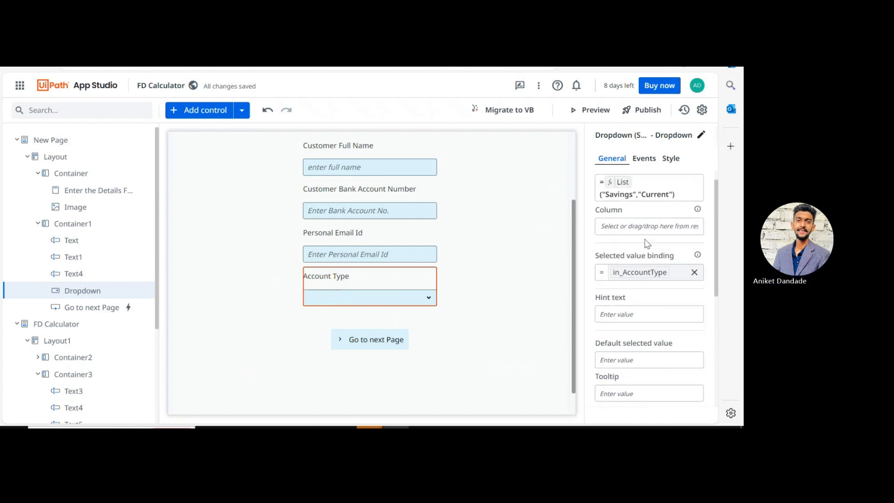
{"action": "scroll", "coordinate": [647, 243], "scroll_direction": "up", "scroll_amount": 1}
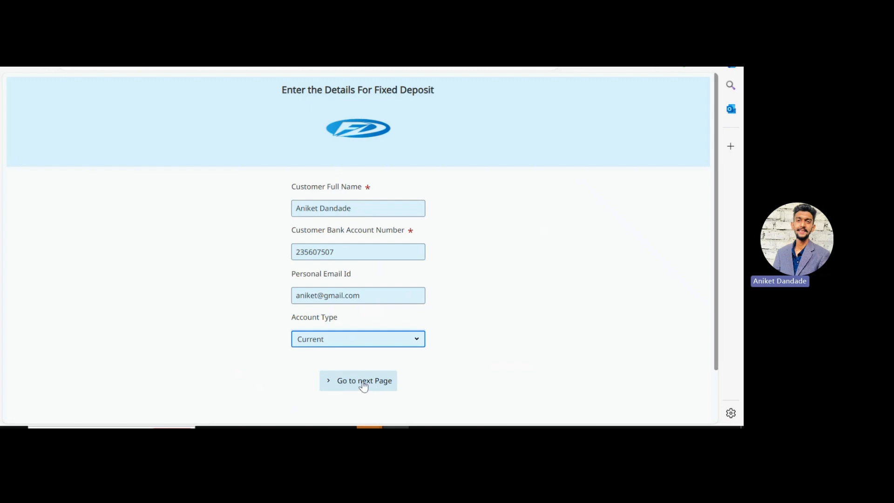
Step: Empty the email field to disable Go to next Page, then inspect the button's Disabled rule
{"action": "left_click", "coordinate": [374, 298]}
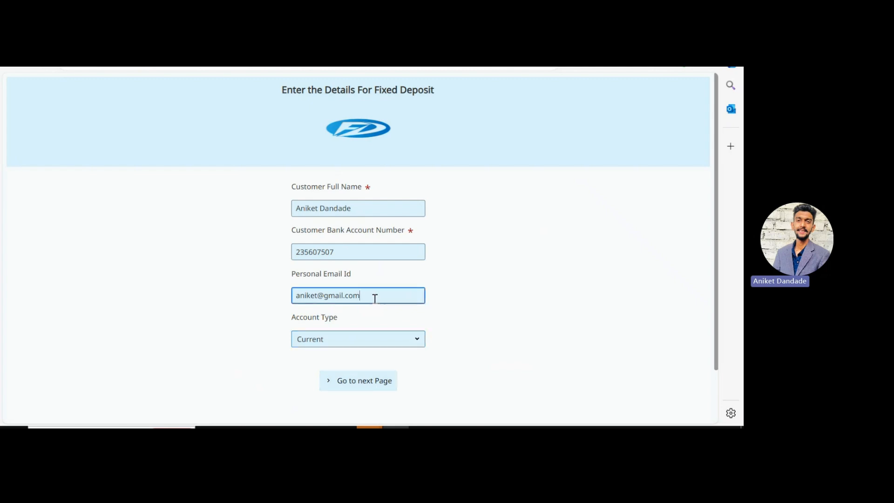
{"action": "key", "text": "BackSpace"}
{"action": "key", "text": "BackSpace"}
{"action": "key", "text": "BackSpace"}
{"action": "key", "text": "BackSpace"}
{"action": "key", "text": "BackSpace"}
{"action": "key", "text": "BackSpace"}
{"action": "key", "text": "BackSpace"}
{"action": "key", "text": "BackSpace"}
{"action": "key", "text": "BackSpace"}
{"action": "key", "text": "BackSpace"}
{"action": "key", "text": "BackSpace"}
{"action": "key", "text": "BackSpace"}
{"action": "key", "text": "BackSpace"}
{"action": "key", "text": "BackSpace"}
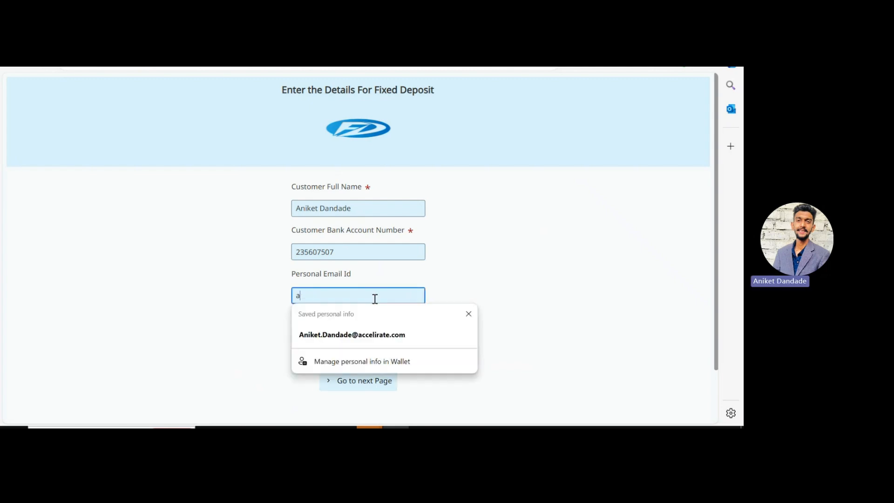
{"action": "key", "text": "BackSpace"}
{"action": "left_click", "coordinate": [539, 313]}
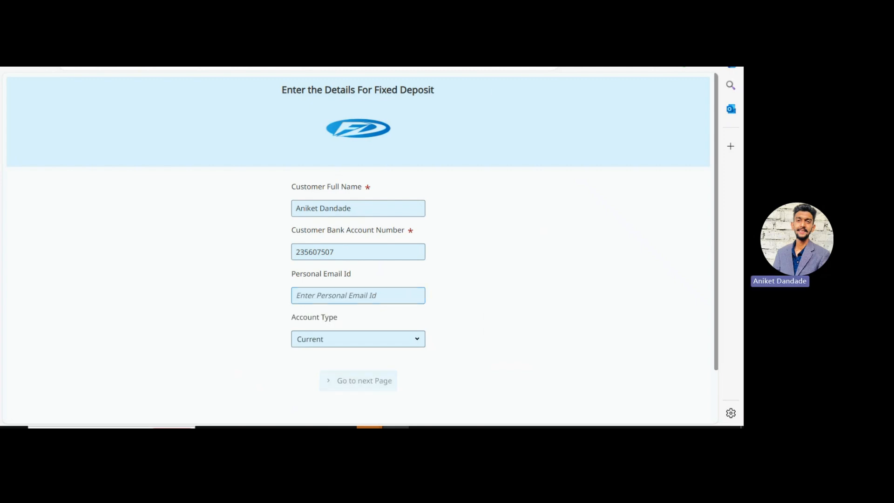
{"action": "key", "text": "ctrl+shift+Tab"}
{"action": "left_click", "coordinate": [376, 344]}
{"action": "scroll", "coordinate": [623, 334], "scroll_direction": "down", "scroll_amount": 1}
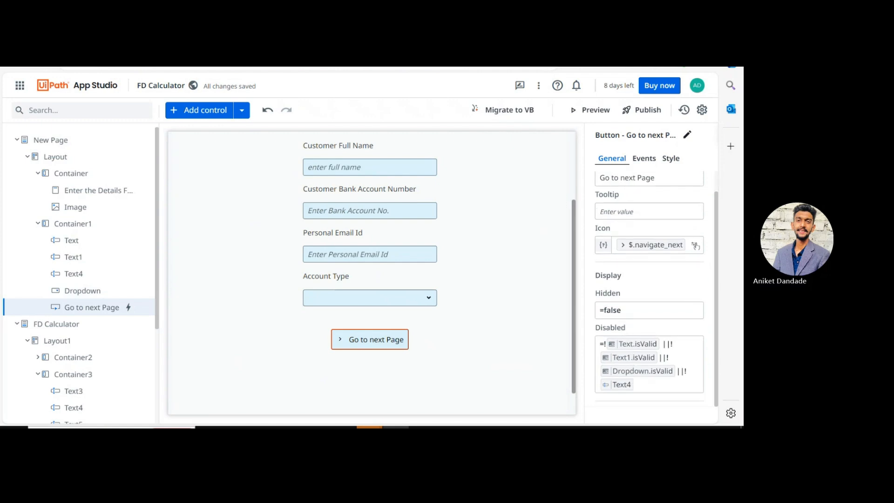
Step: Fill the email with a saved gmail address and advance to the FD calculation page
{"action": "key", "text": "ctrl+Tab"}
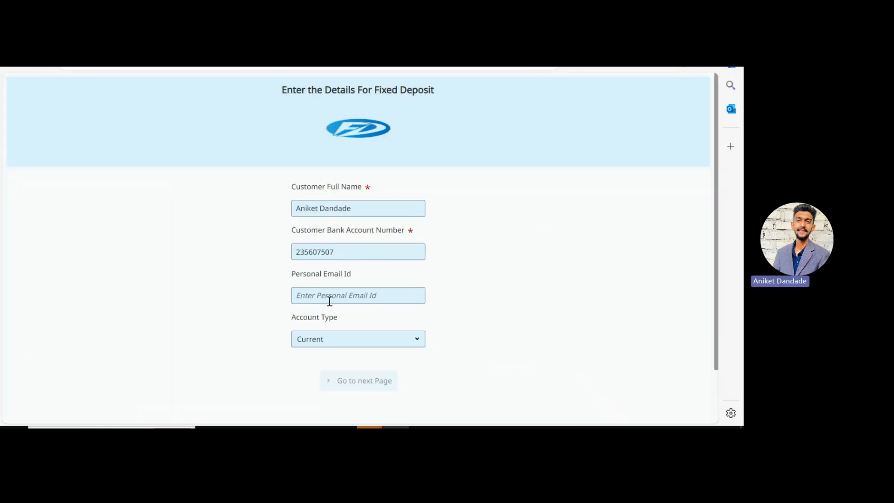
{"action": "left_click", "coordinate": [330, 301]}
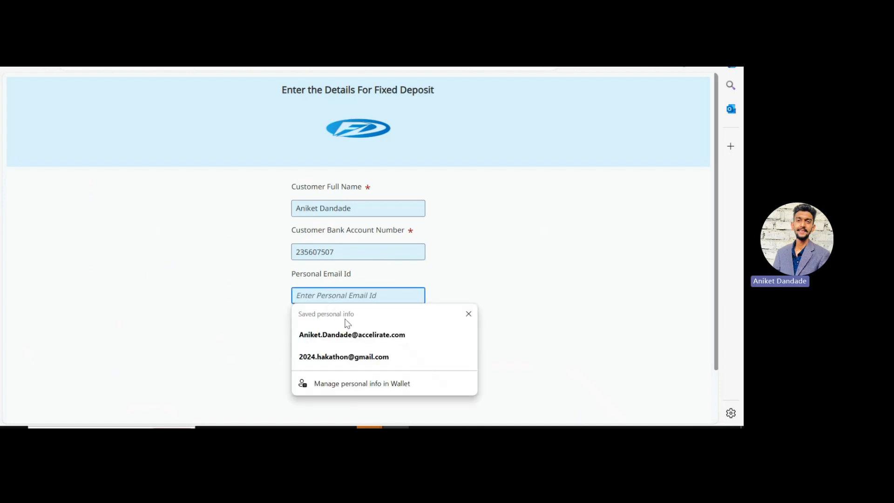
{"action": "left_click", "coordinate": [355, 357]}
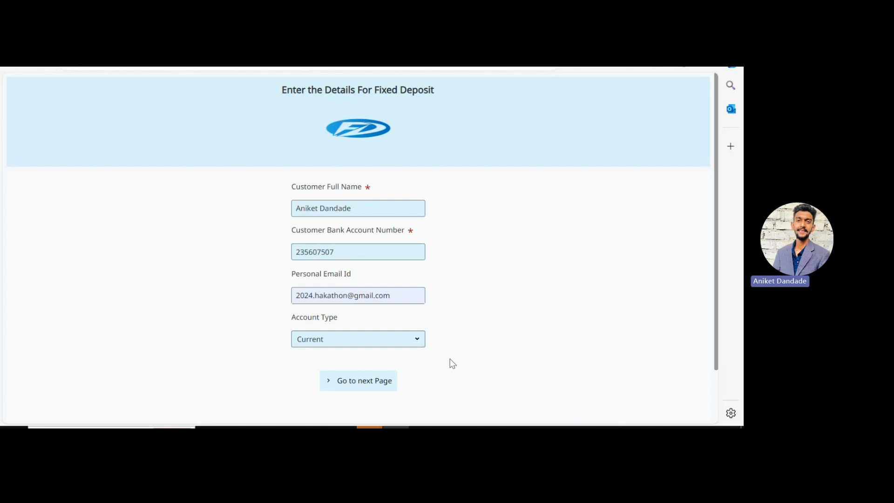
{"action": "left_click", "coordinate": [362, 382]}
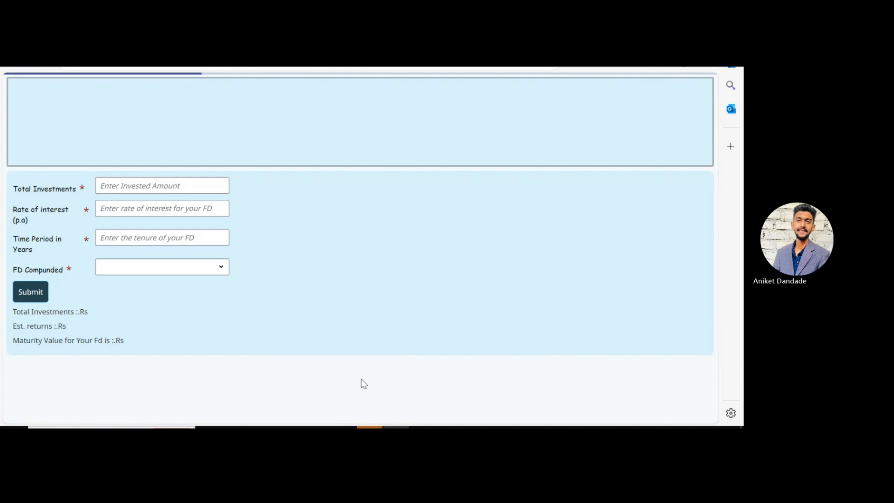